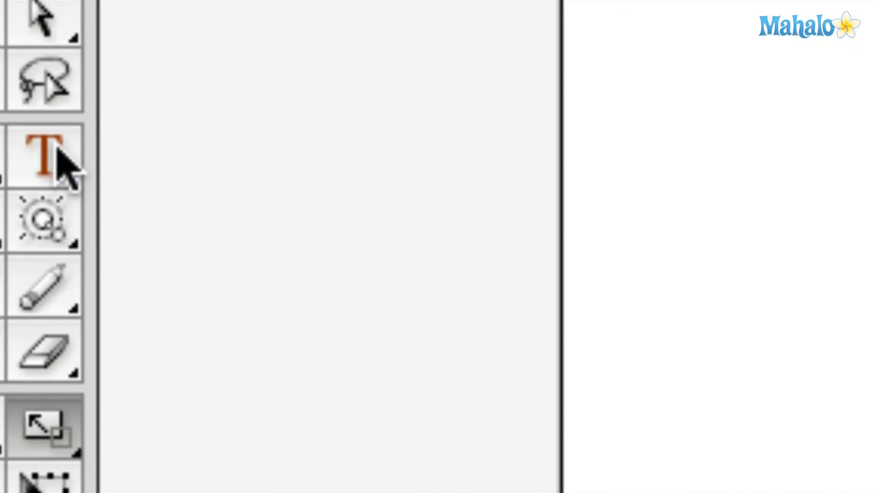
- Tear off the Type tool flyout into its own floating Type tools panel
left_click(55, 157)
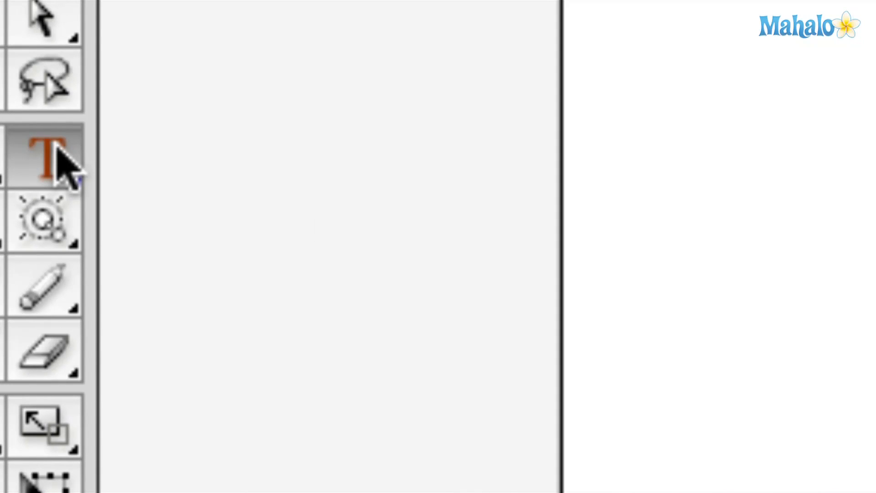
left_click(55, 157)
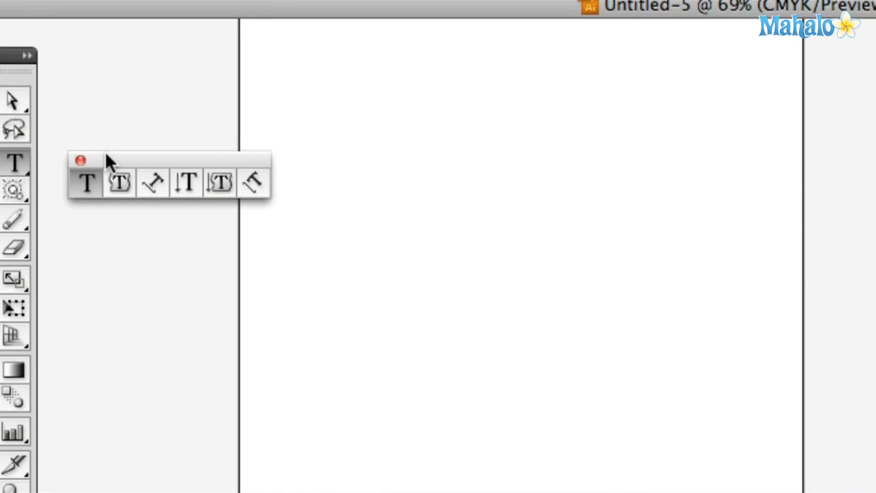
left_click_drag(94, 162, 106, 140)
- Place the point-type word 'Mahalo!' near the upper left and select it as an object
left_click(85, 157)
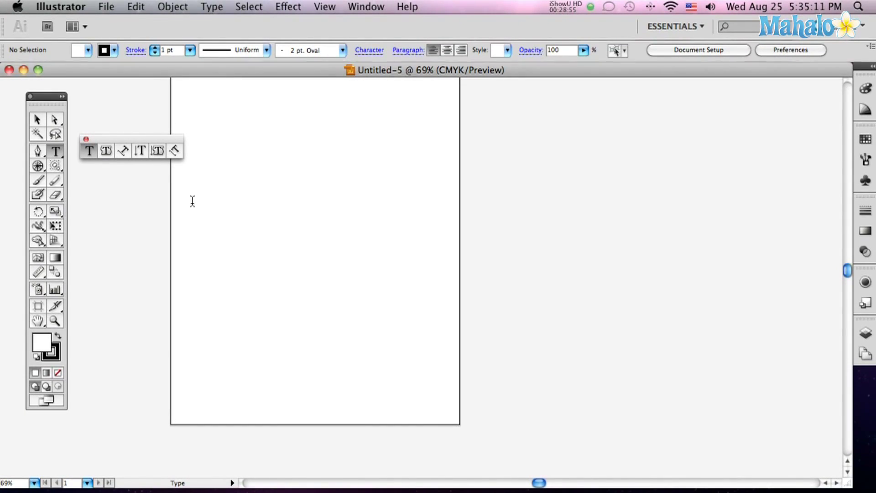
left_click(193, 201)
type("Mahalo!")
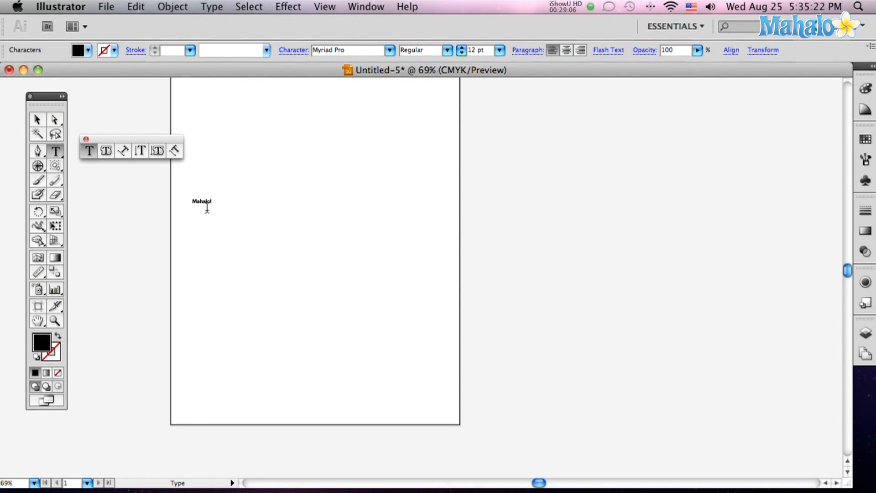
left_click(36, 120)
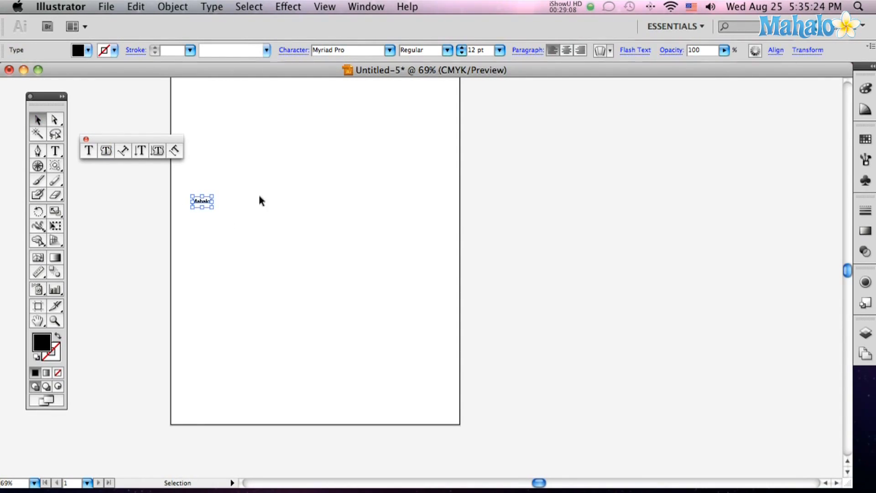
- Show the Character panel via Window > Type and set the text size to 72 pt
left_click(362, 6)
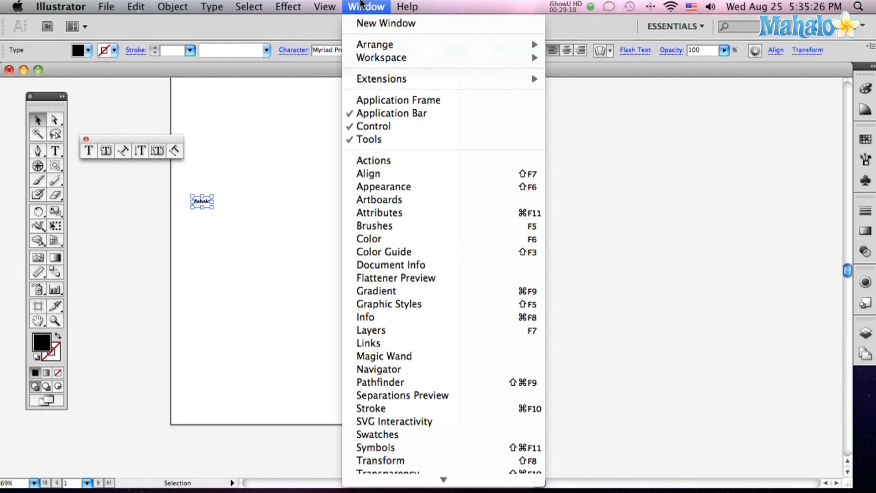
left_click(465, 9)
left_click(345, 5)
mouse_move(439, 382)
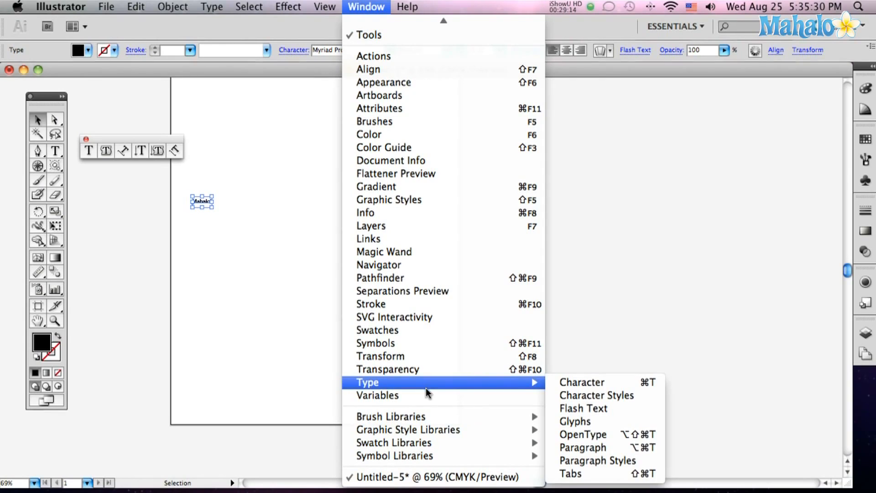
left_click(568, 384)
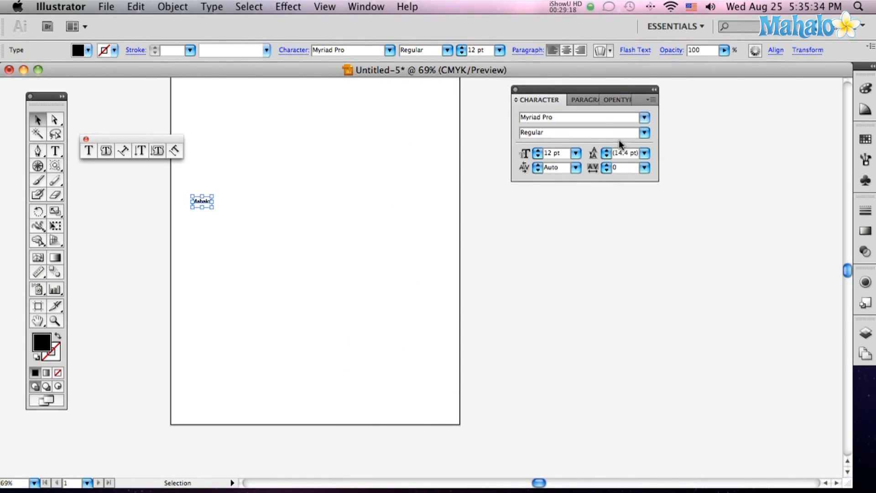
left_click(575, 153)
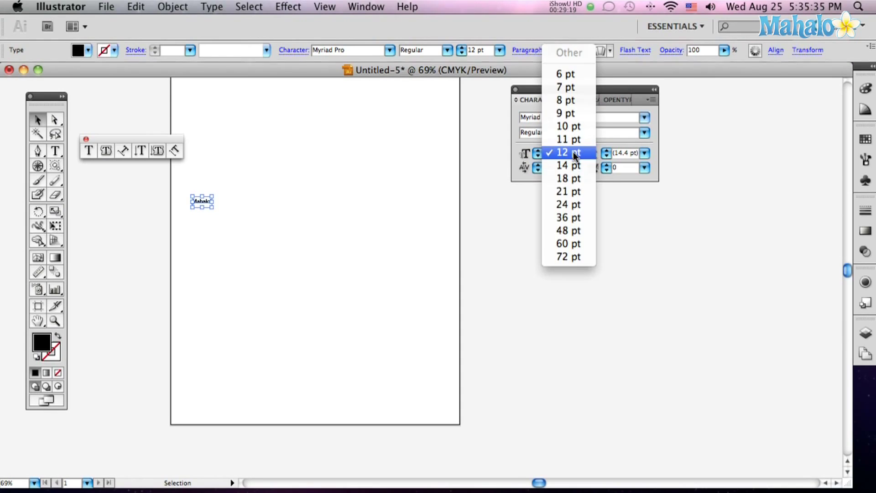
left_click(569, 258)
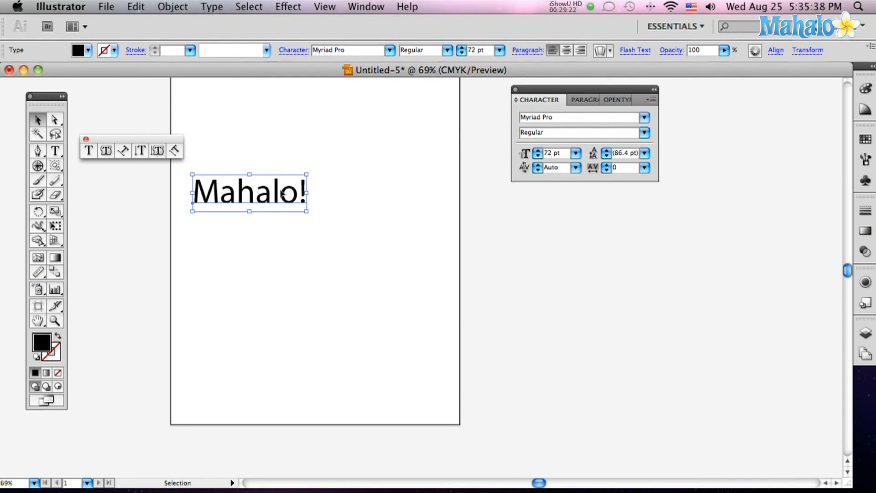
- Move Mahalo! toward the page middle, then marquee-select and delete it
left_click_drag(263, 197, 328, 207)
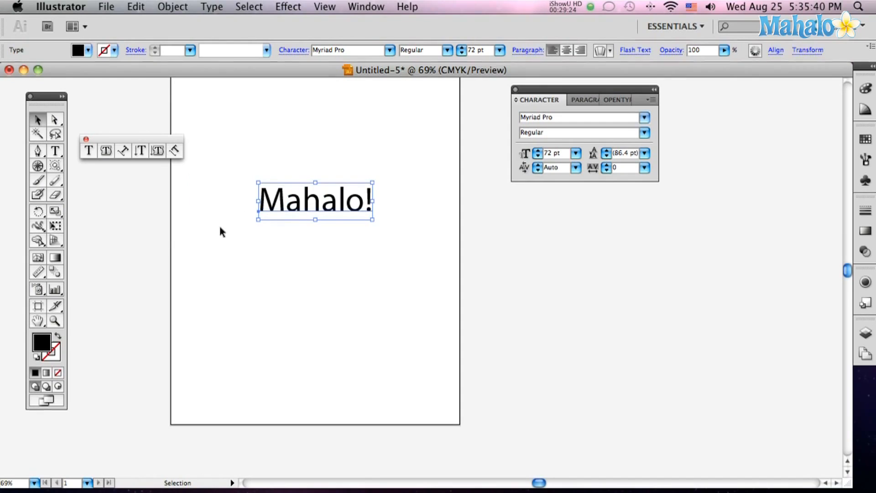
left_click(288, 160)
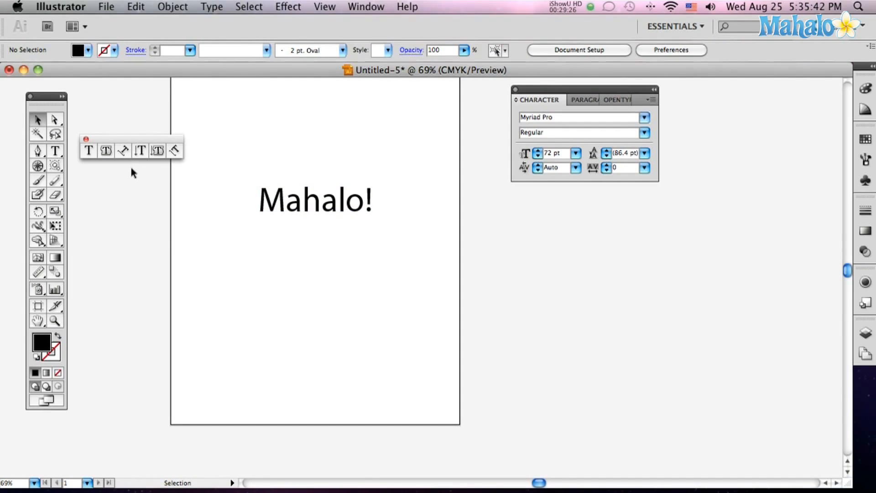
left_click_drag(428, 161, 203, 265)
key("Delete")
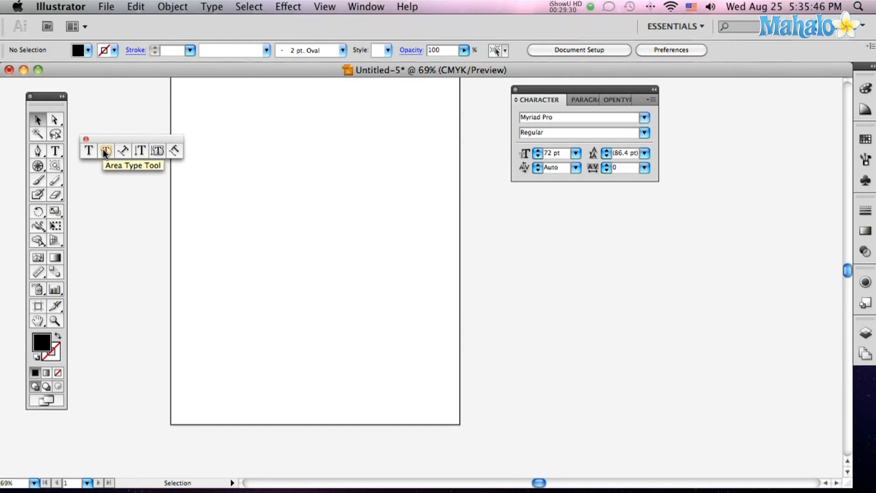
- Draw a rectangle in the upper middle and swap fill/stroke so it is hollow with a black outline
left_click(90, 151)
left_click(39, 165)
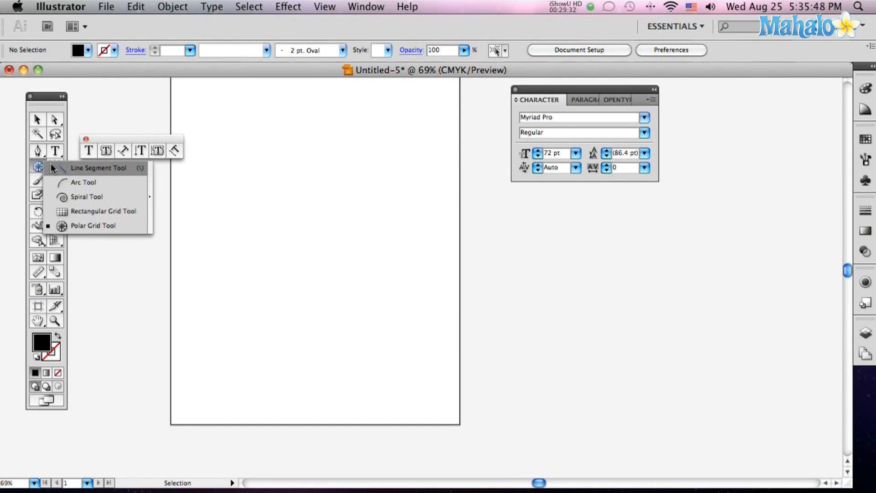
left_click(95, 168)
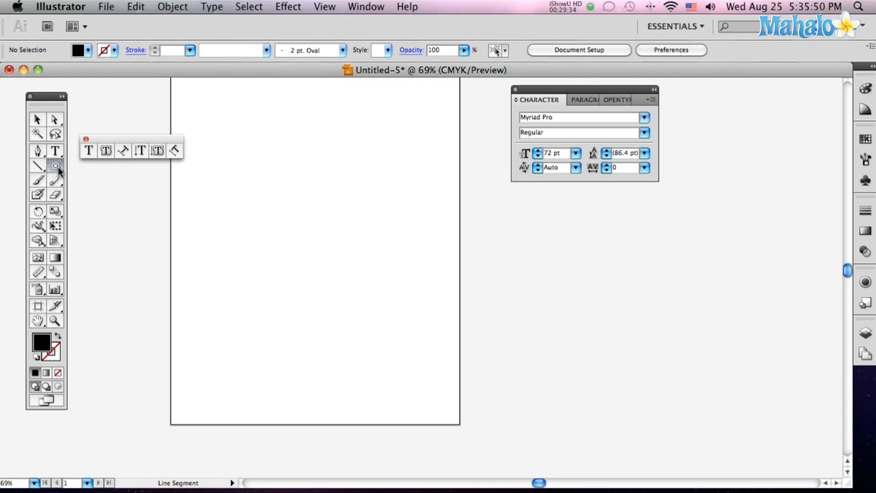
left_click(57, 166)
left_click(103, 168)
left_click_drag(229, 159, 385, 280)
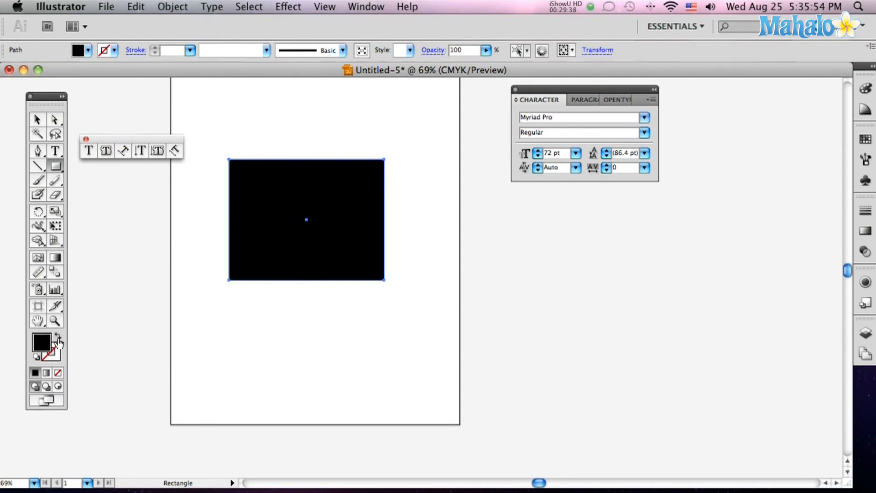
left_click(58, 338)
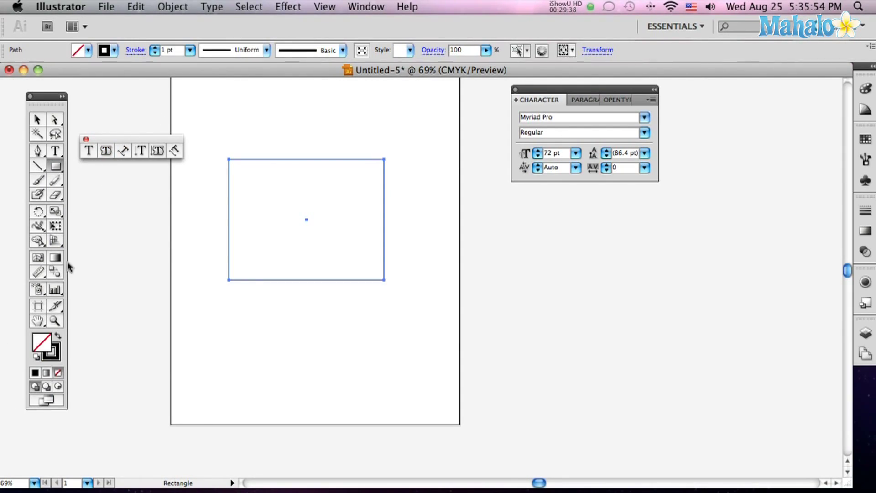
left_click(105, 152)
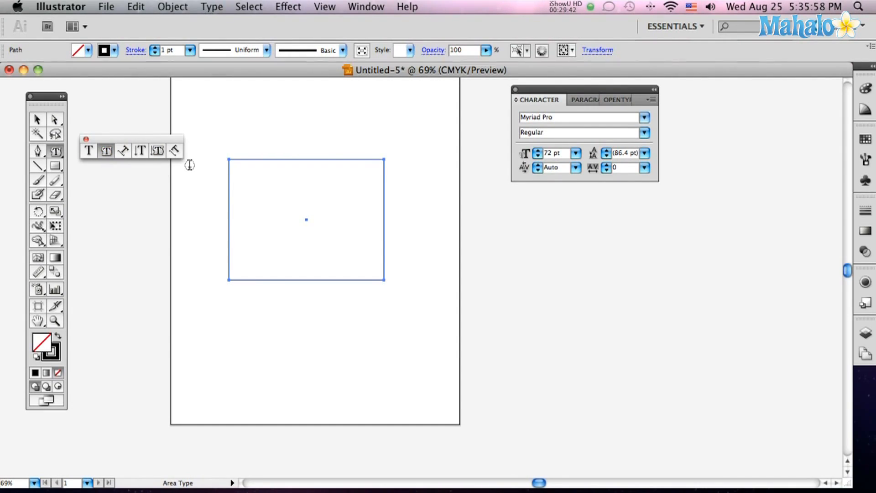
- Fill the rectangle with wrapping Mahalo area type, then select and delete the text box
left_click(230, 168)
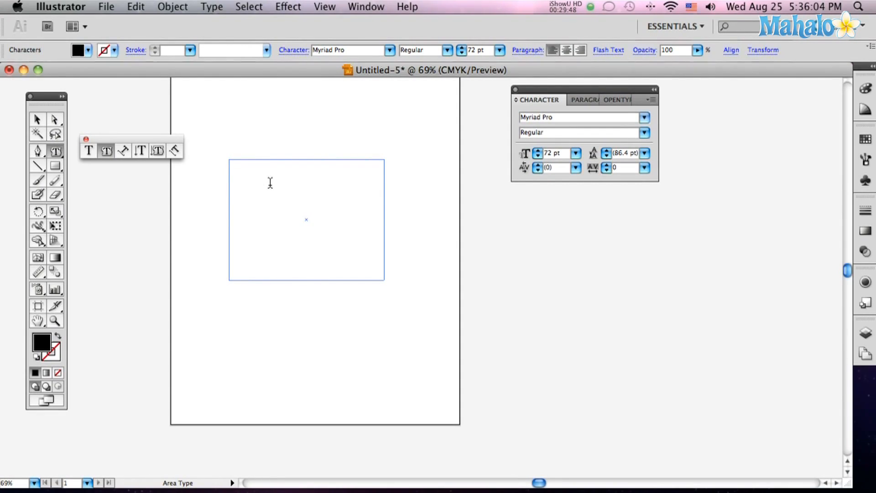
type("Maa")
key("BackSpace")
type("aa")
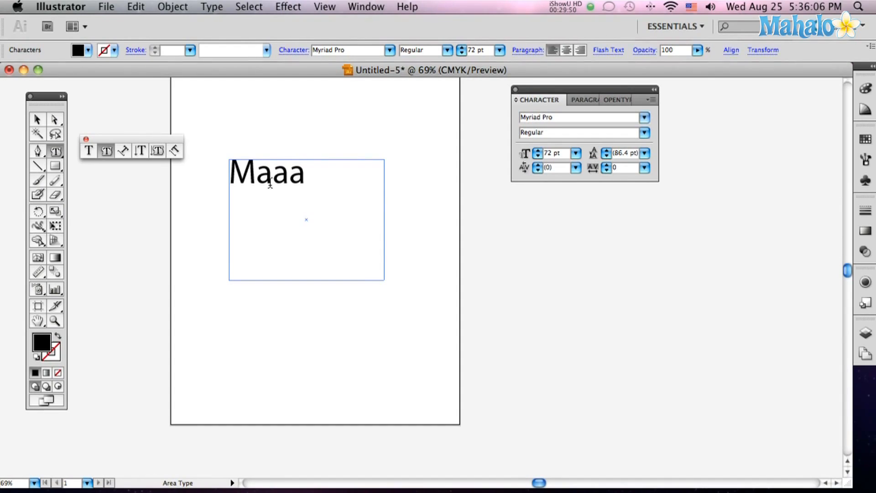
type("aahalooooo")
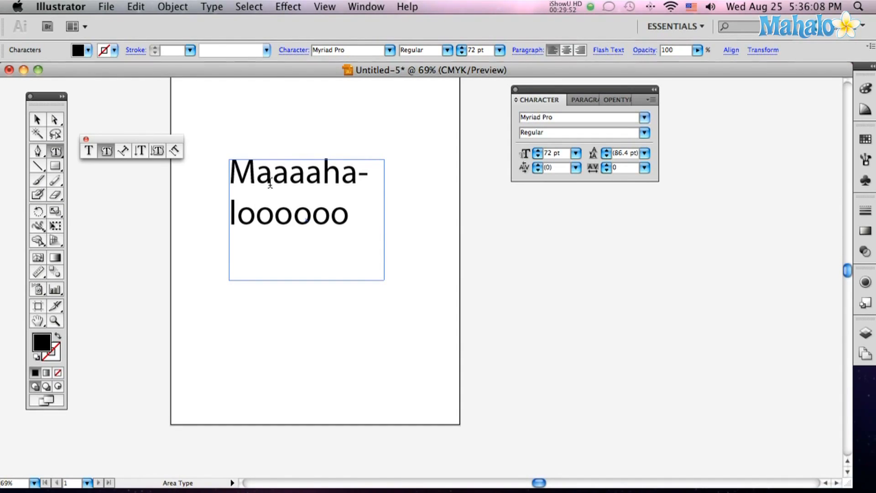
type("oooooooo")
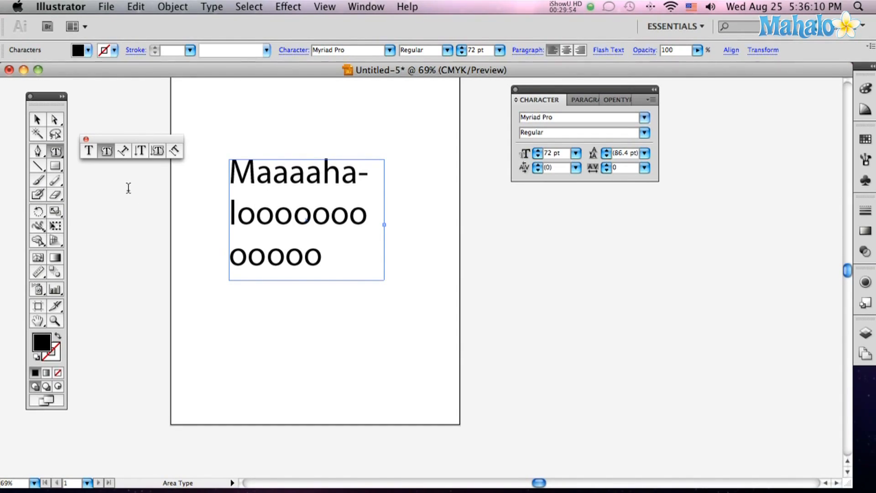
left_click(38, 119)
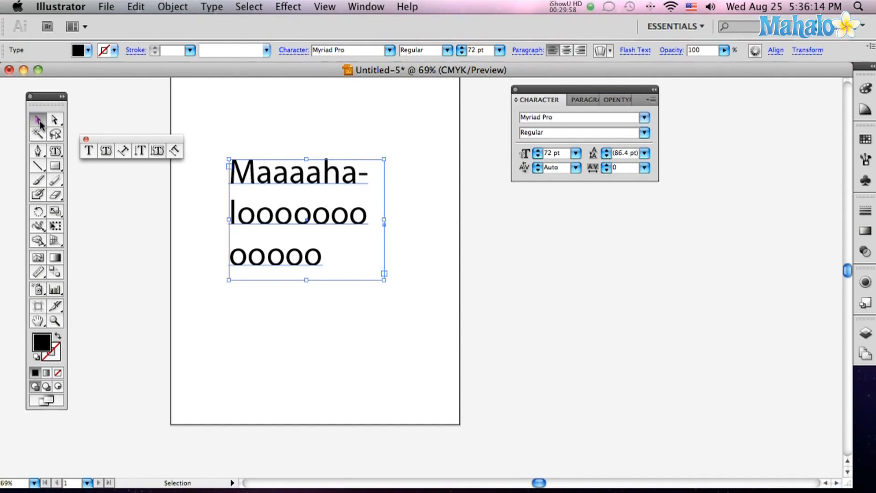
key("Delete")
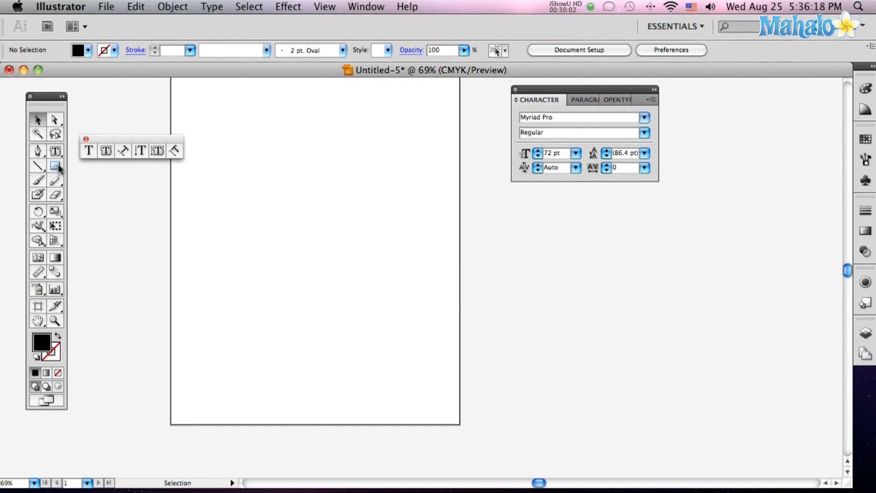
- Draw a large black-filled circle in the middle of the page with the Ellipse tool
left_click_drag(56, 167, 93, 201)
left_click_drag(218, 164, 384, 331)
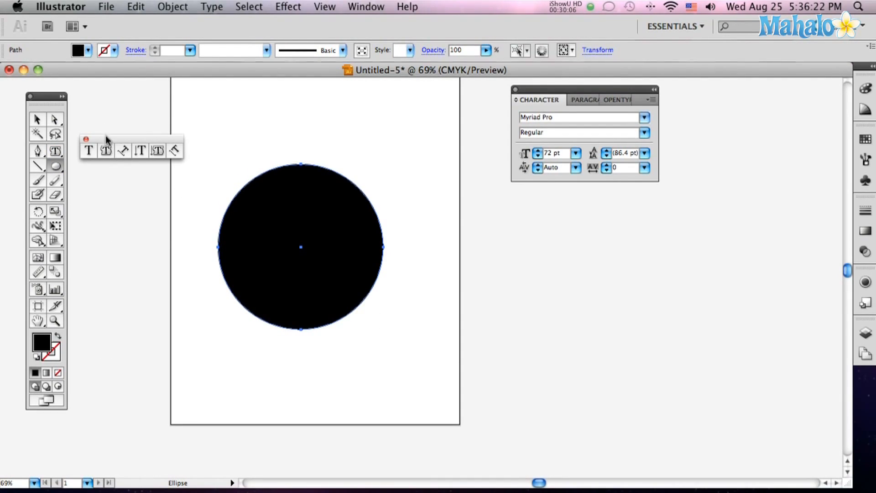
- Set the word round and filler letters as type on the circle's path and select it
left_click(124, 151)
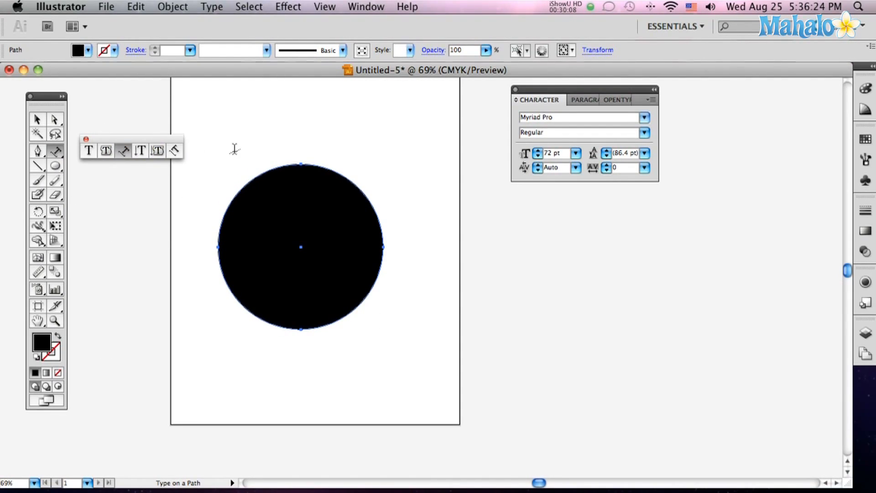
left_click(301, 158)
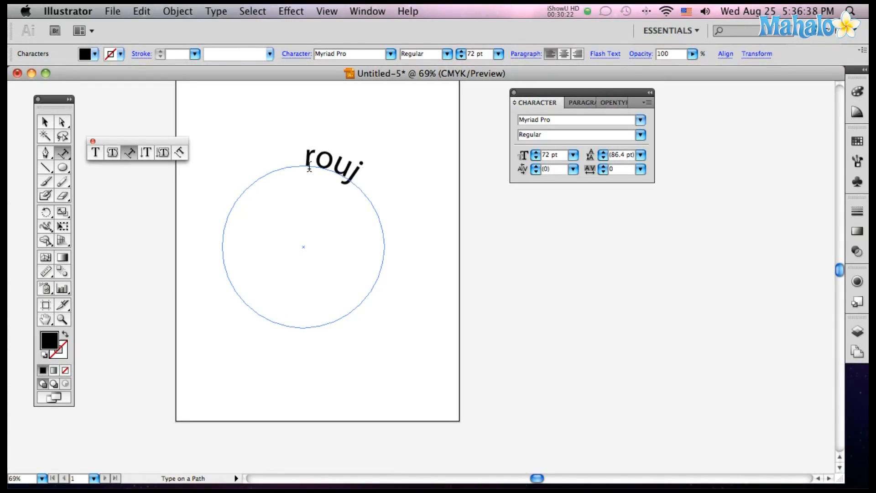
key("BackSpace")
type("jd")
key("BackSpace")
key("BackSpace")
type("n")
type("d alkajldafjlaskdf")
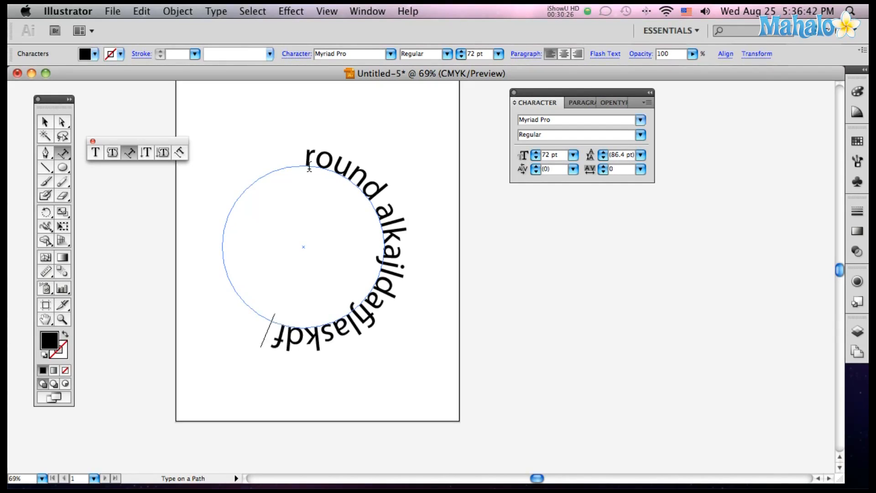
type("jlasdlkaslasdlkfj")
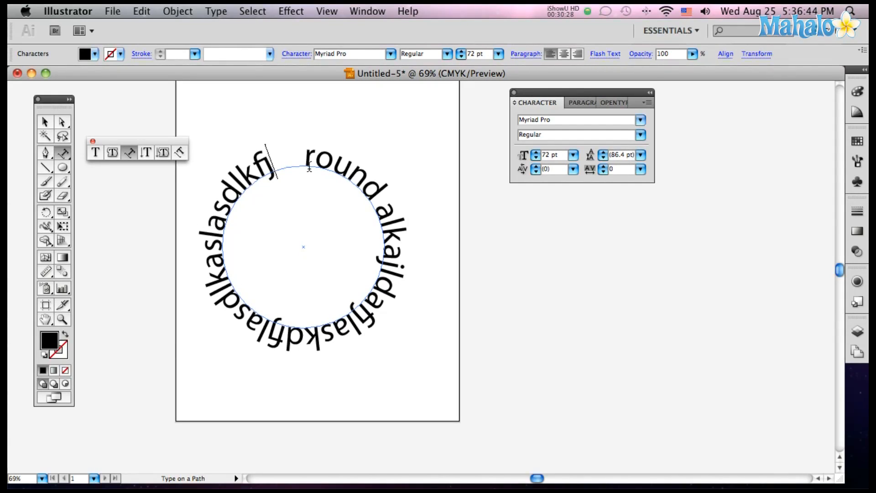
left_click(45, 124)
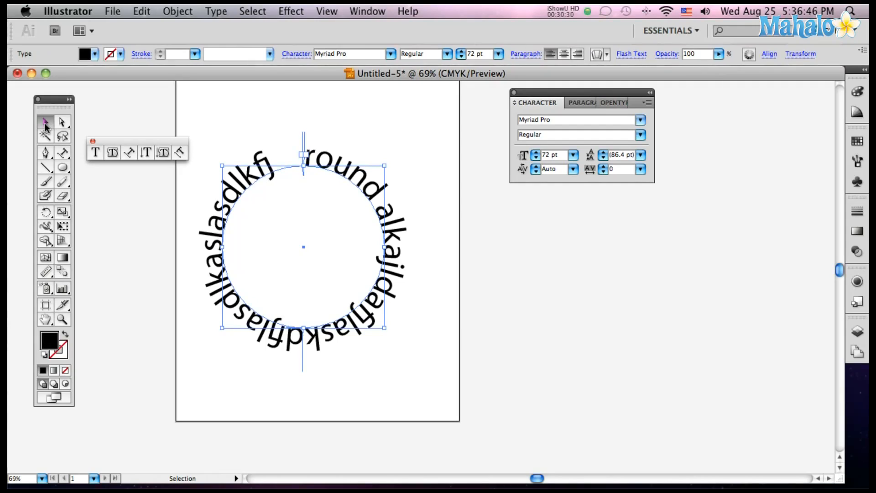
- Delete the circle text and start the vertical word 'verticle' near the page top
key("Delete")
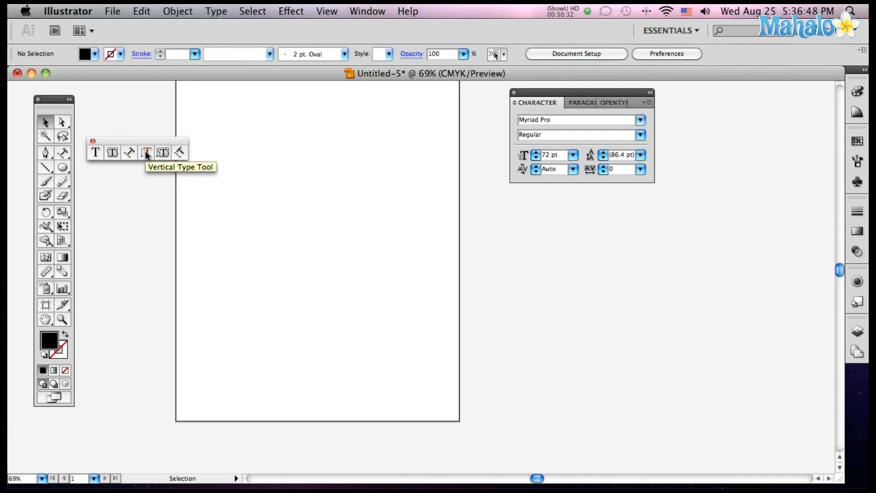
left_click(145, 152)
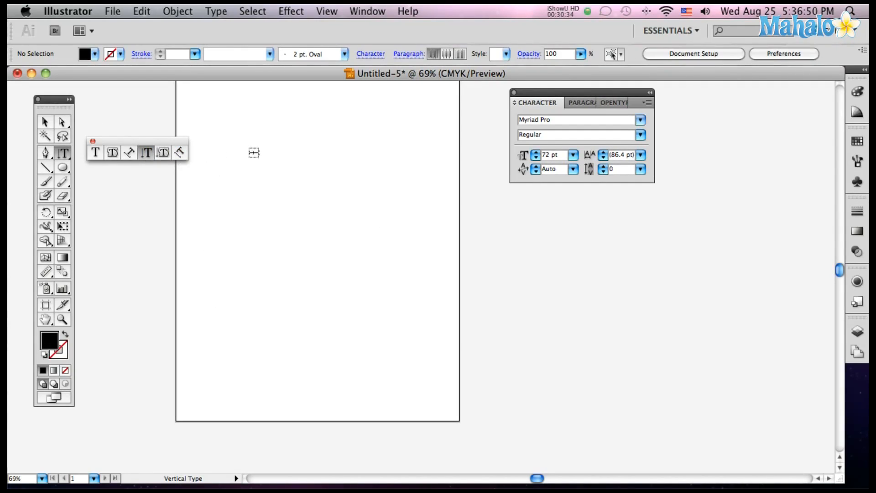
left_click(296, 156)
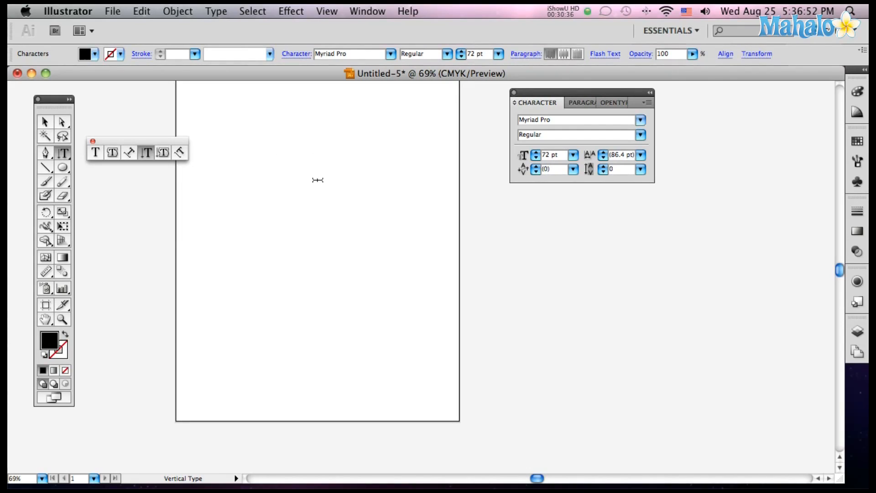
type("verti")
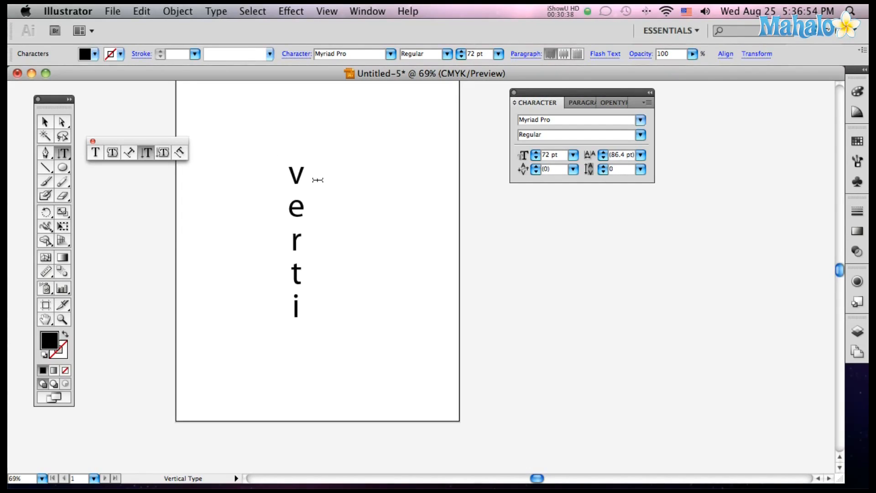
type("cle")
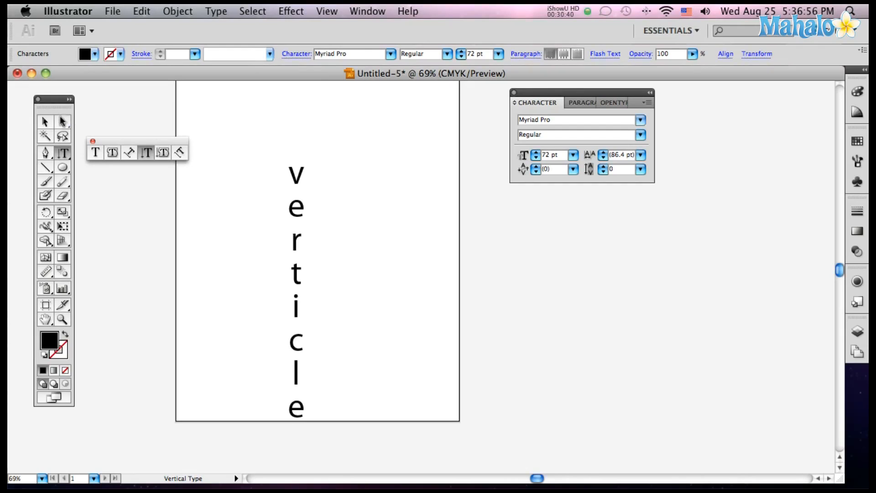
- Select the vertical word, nudge it upward, then delete it
left_click(46, 122)
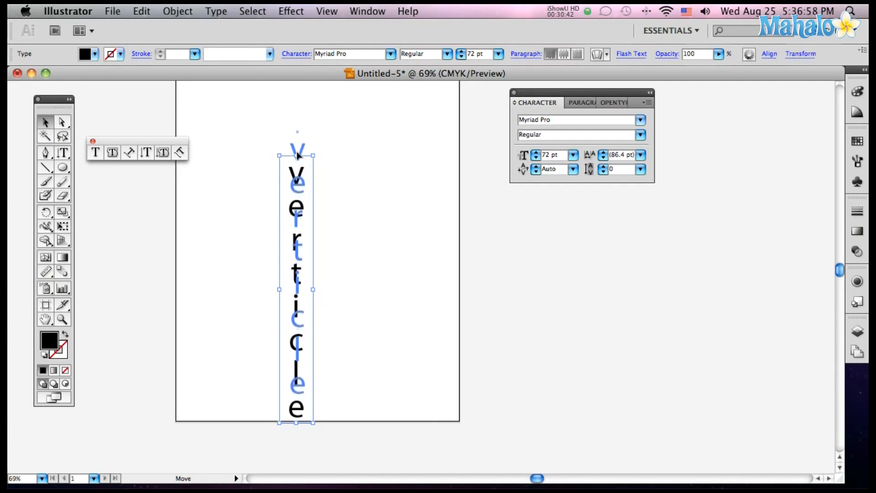
left_click_drag(296, 179, 299, 152)
key("Delete")
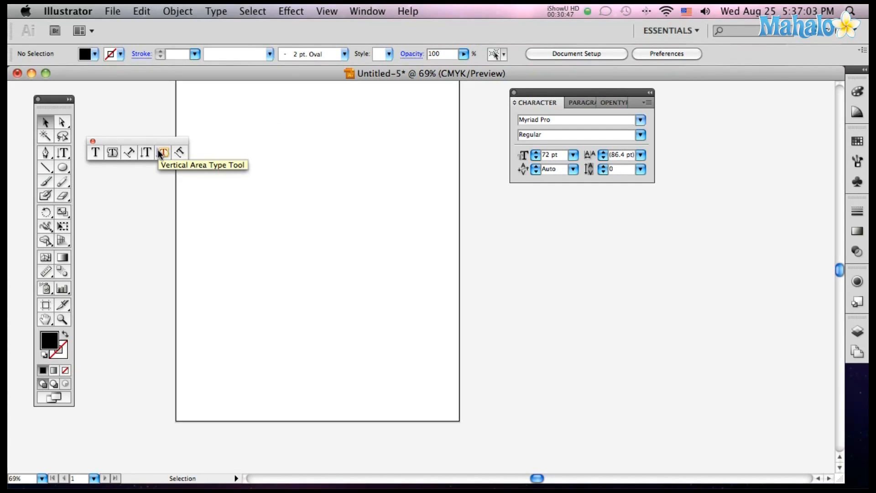
- Draw a tall black rectangle and turn it into vertical area type after dismissing the path alert
left_click(62, 167)
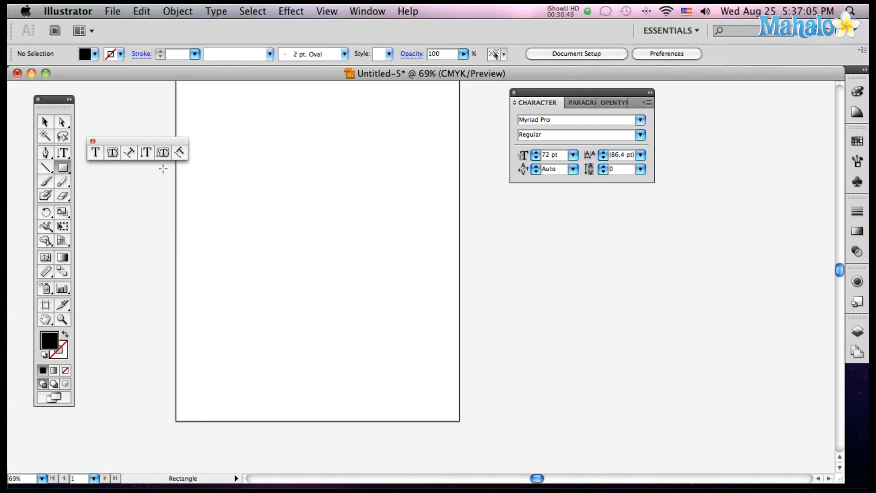
left_click_drag(238, 128, 387, 356)
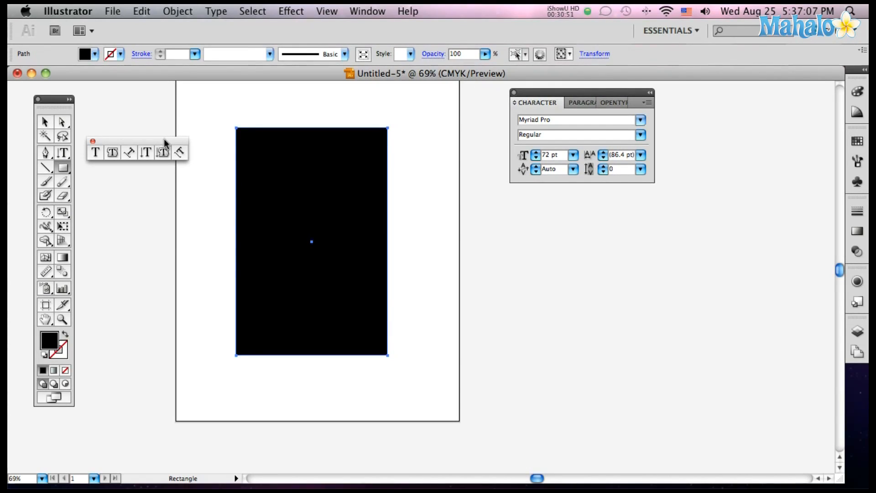
left_click(165, 153)
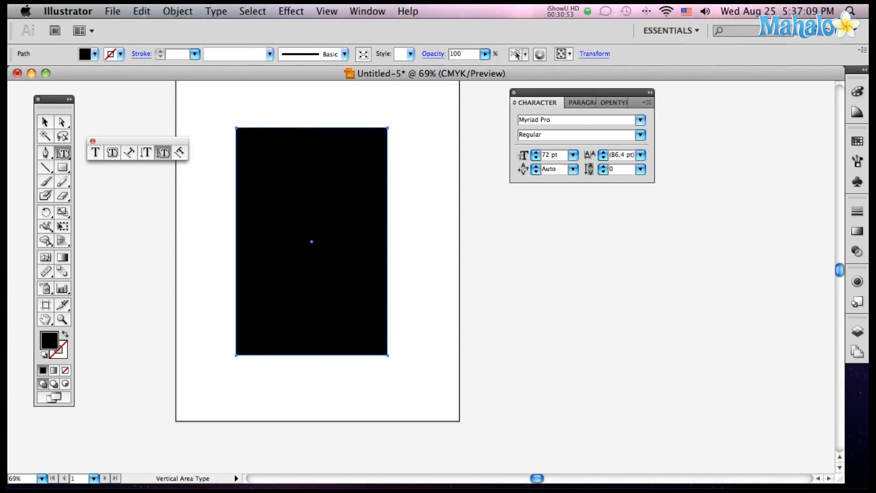
left_click(316, 147)
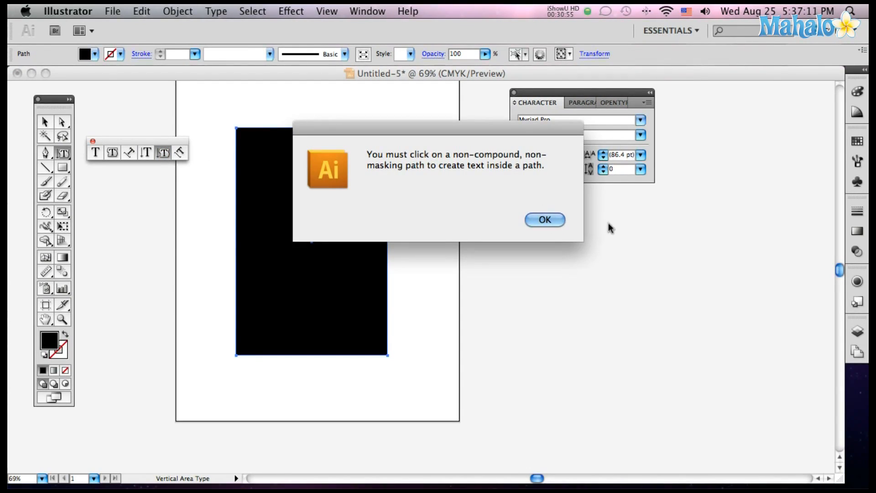
left_click(545, 219)
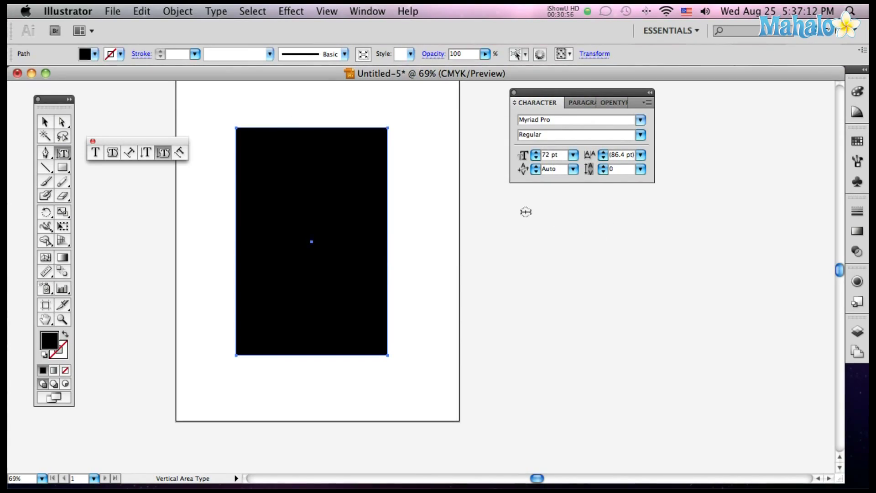
left_click(328, 128)
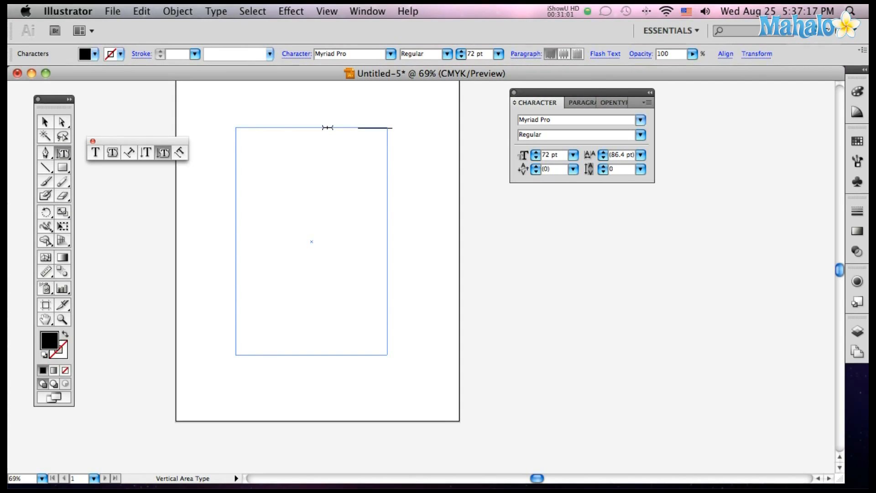
type("aslkj;faklas;dkjas;df")
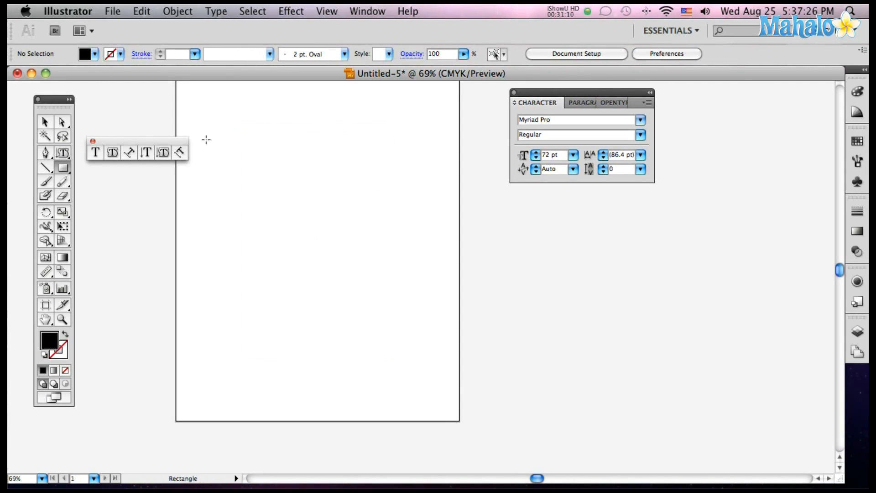
- Draw a horizontal line across the upper page and start vertical type 'alkaa' on its path
left_click(180, 152)
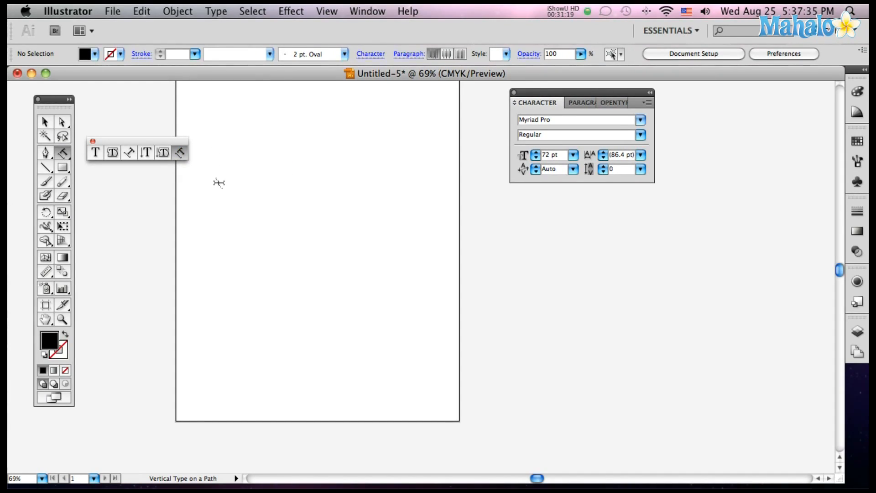
left_click(62, 168)
left_click(46, 168)
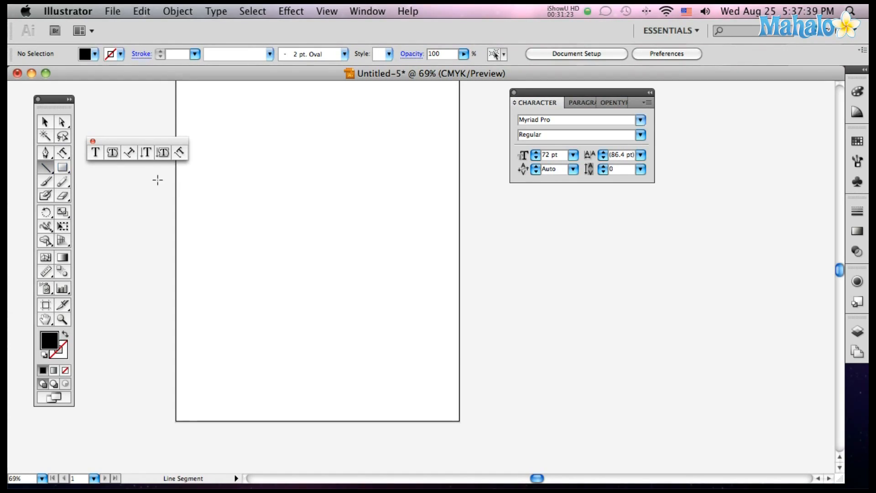
left_click_drag(210, 198, 413, 197)
left_click(180, 152)
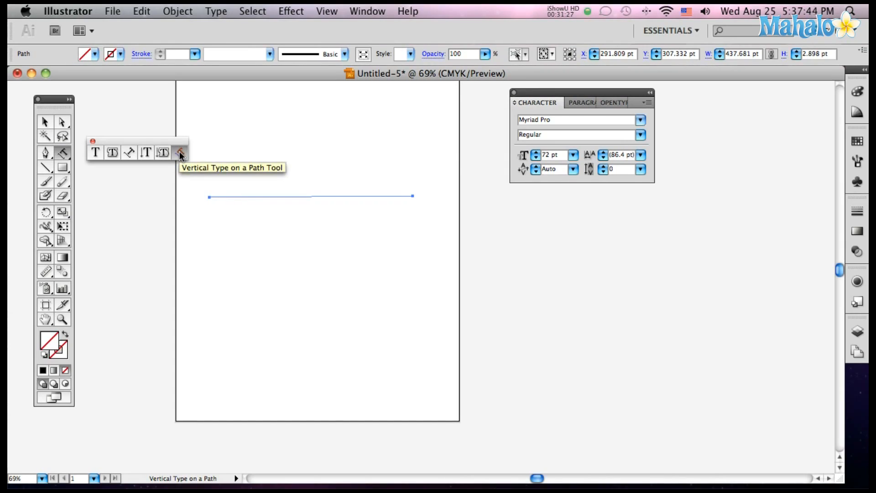
left_click(223, 197)
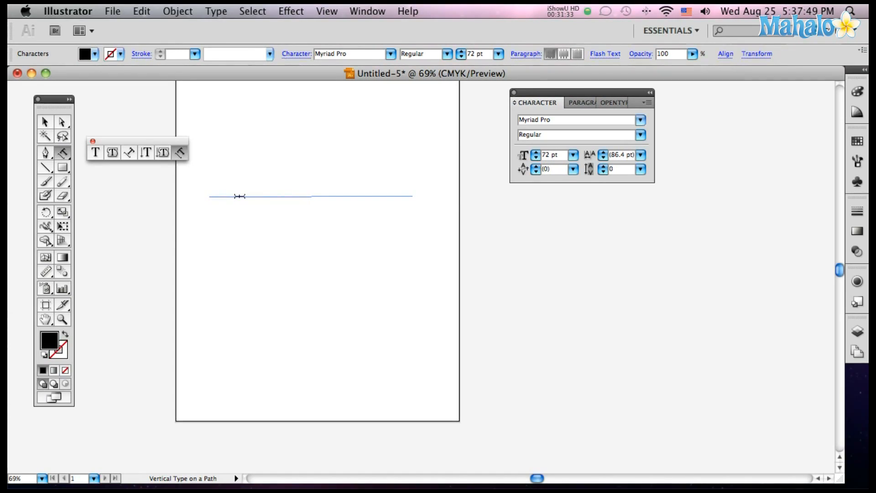
type("alkaa")
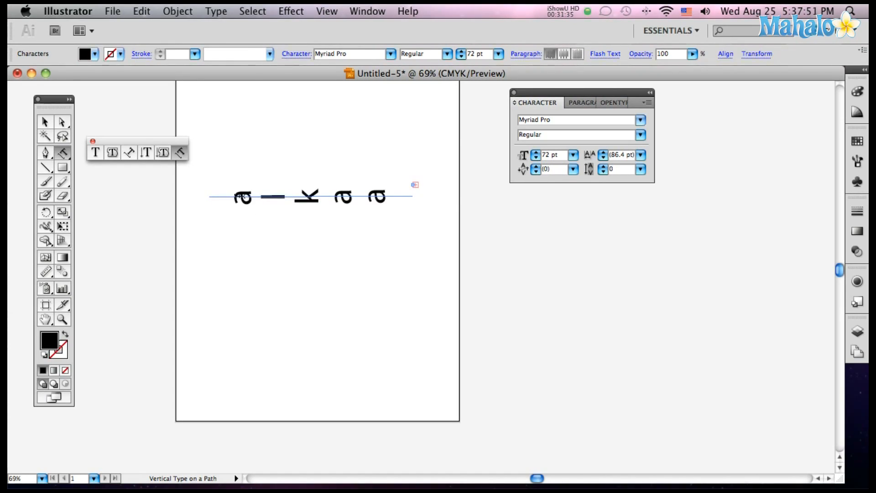